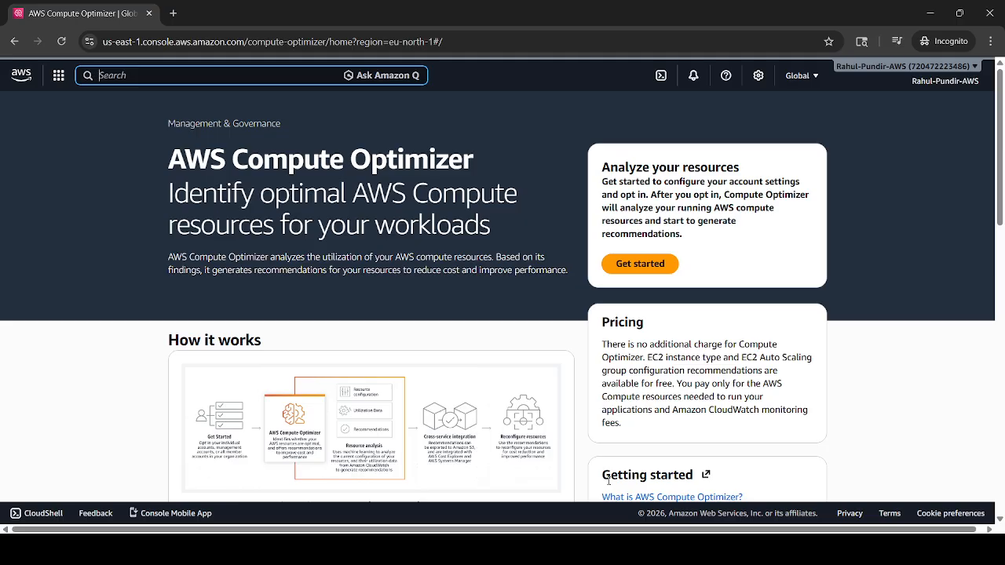
- Open the Lambda service and start a new from-scratch function named demoFunction
text(lambda)
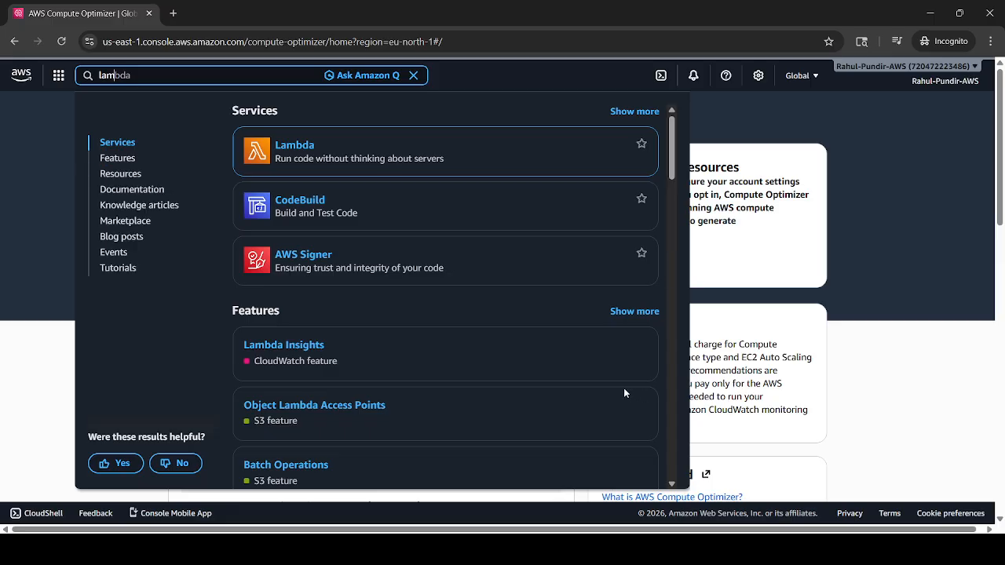
click(307, 152)
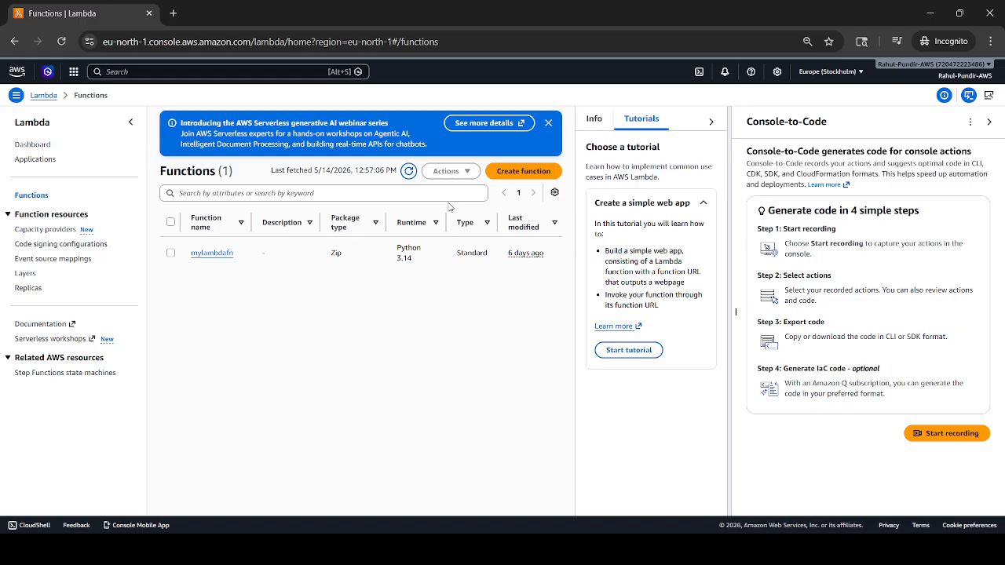
click(504, 174)
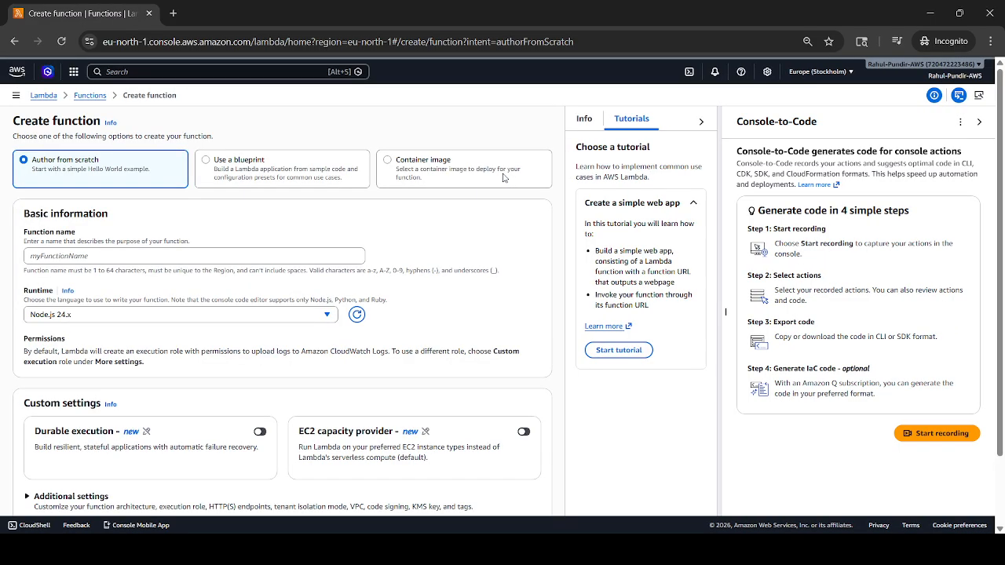
click(254, 252)
text(demo)
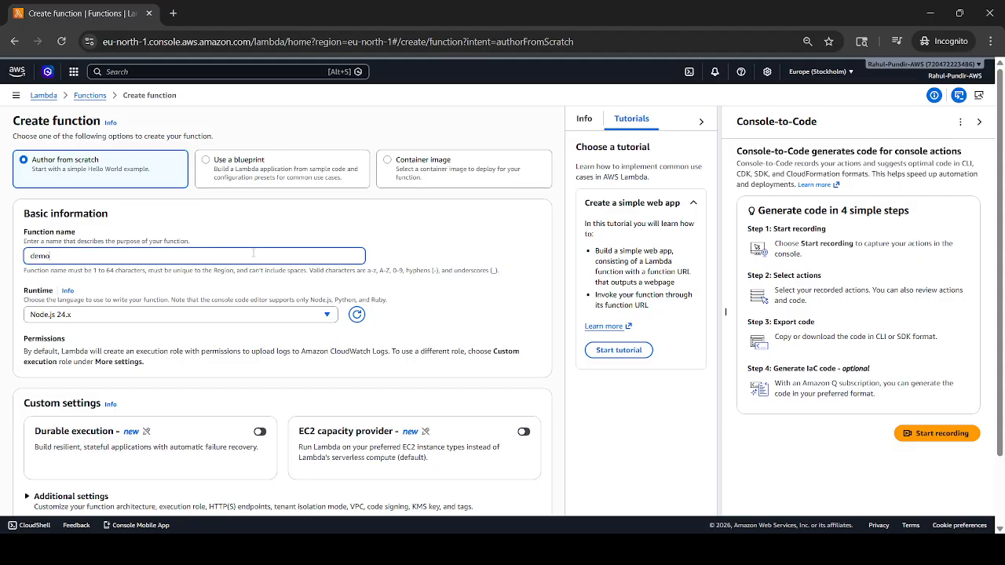
text(function)
- Choose the Python 3.14 runtime, create the function and dismiss the getting-started dialog
click(112, 317)
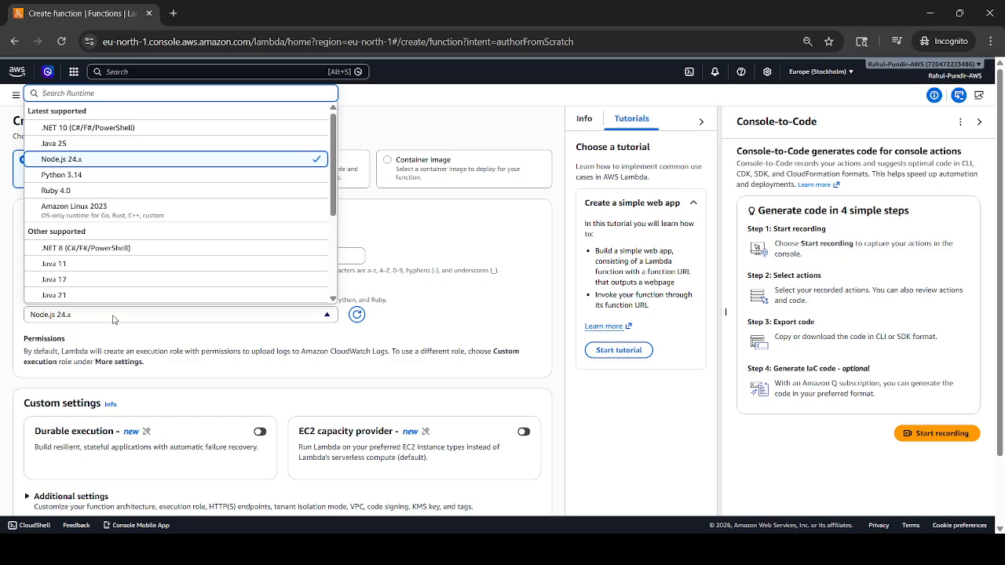
click(139, 176)
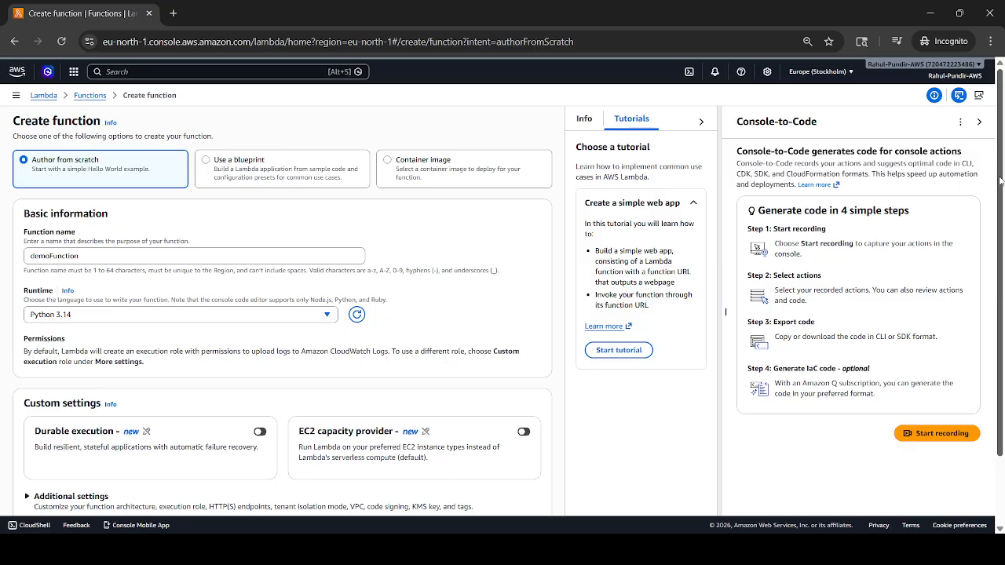
scroll(161, 423, down, 1)
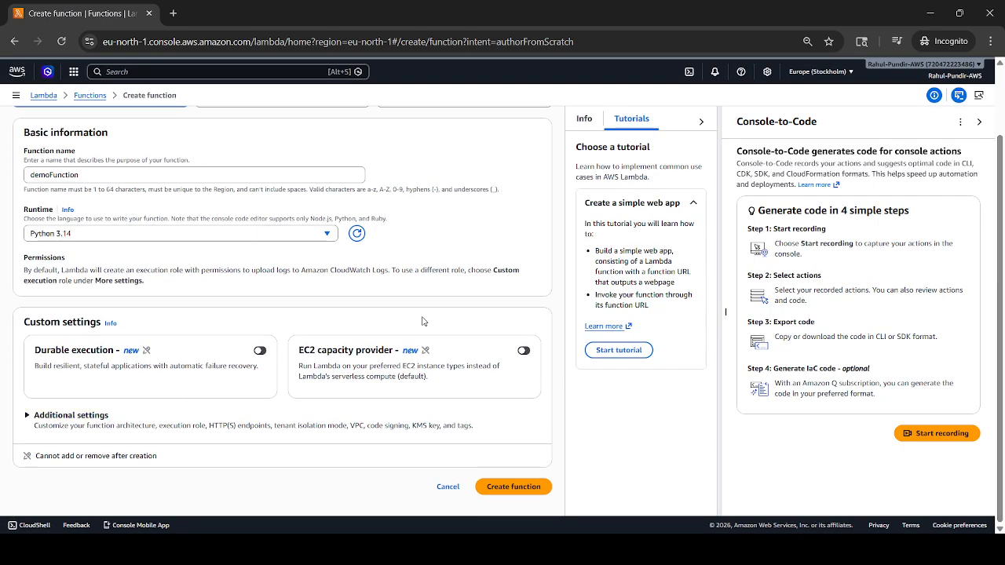
click(521, 487)
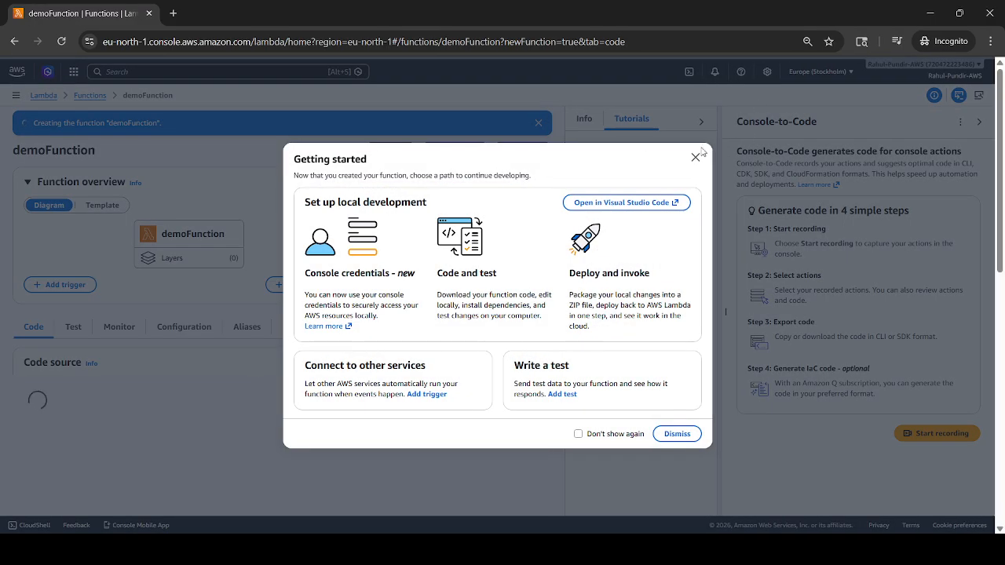
click(695, 158)
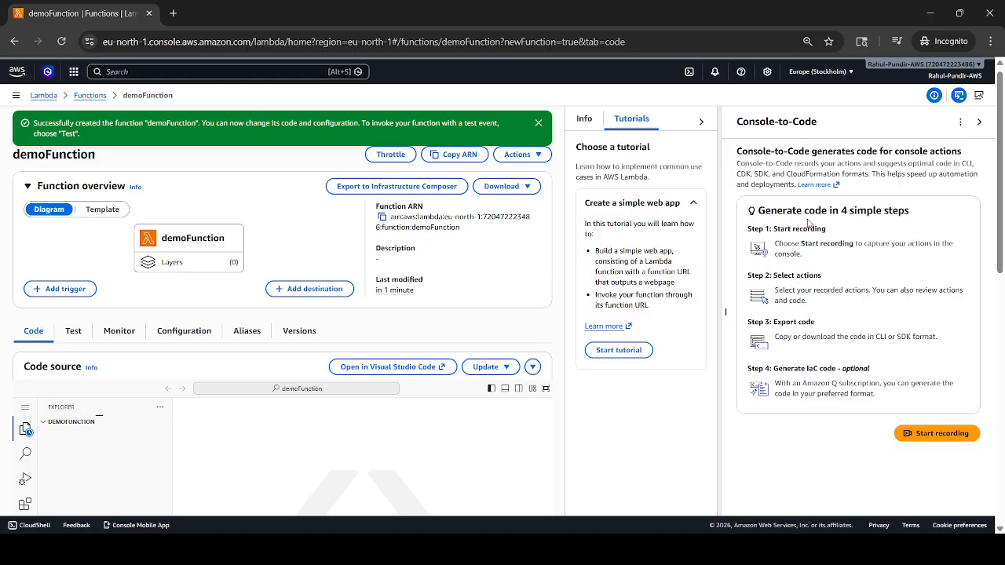
- Run demoFunction with an unsaved synchronous test event and expand the execution details to read the response
drag(998, 217, 1003, 281)
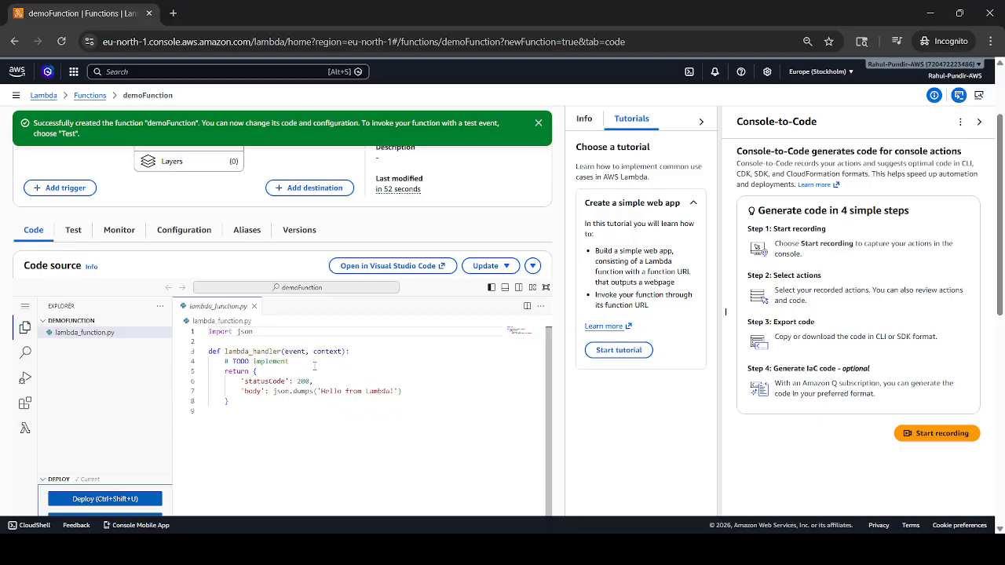
double_click(240, 361)
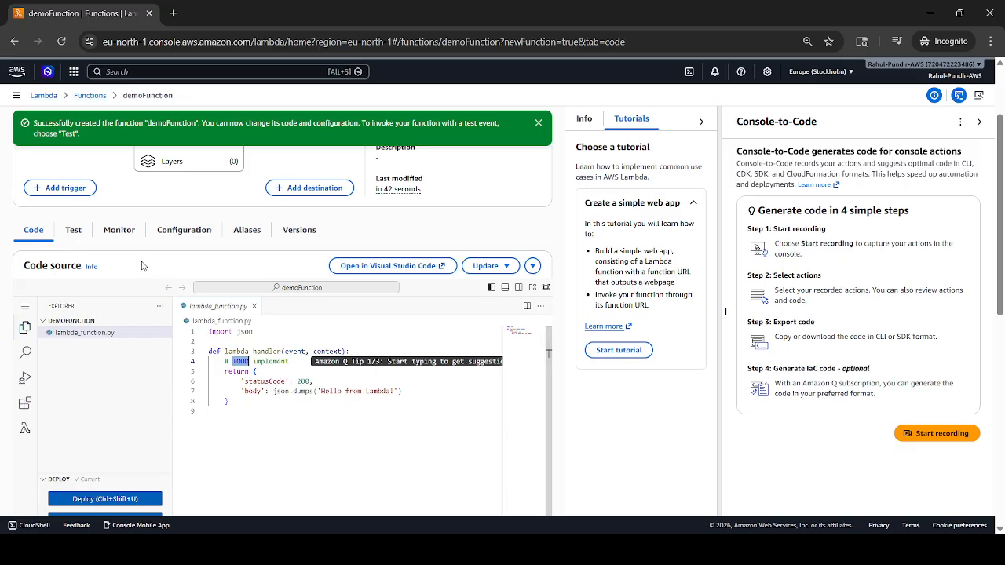
click(74, 230)
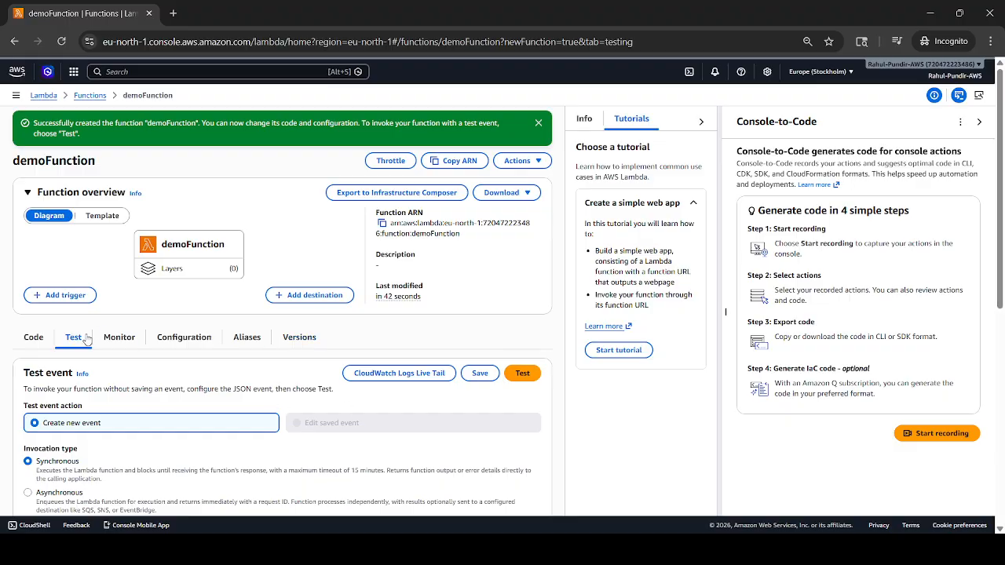
click(529, 377)
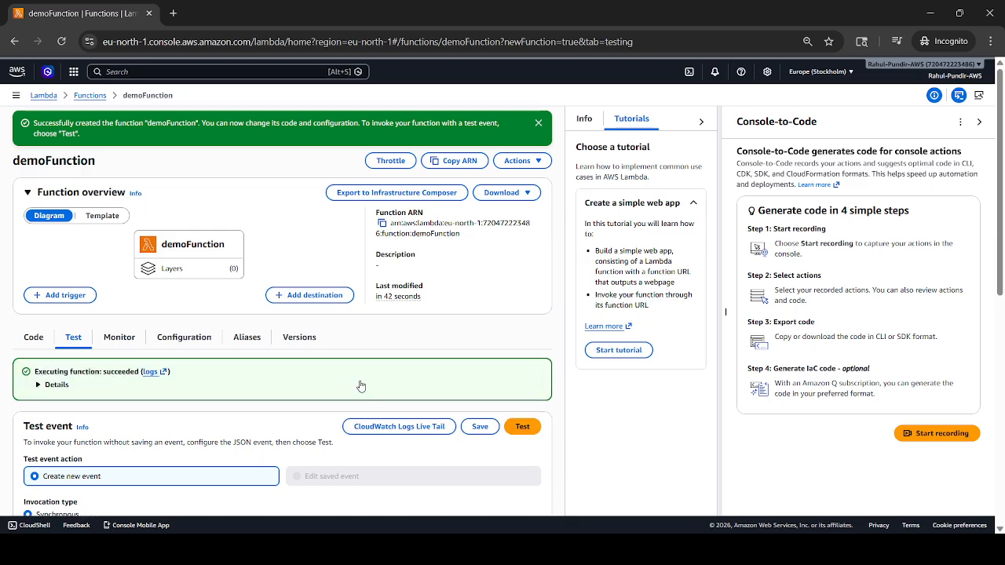
click(38, 385)
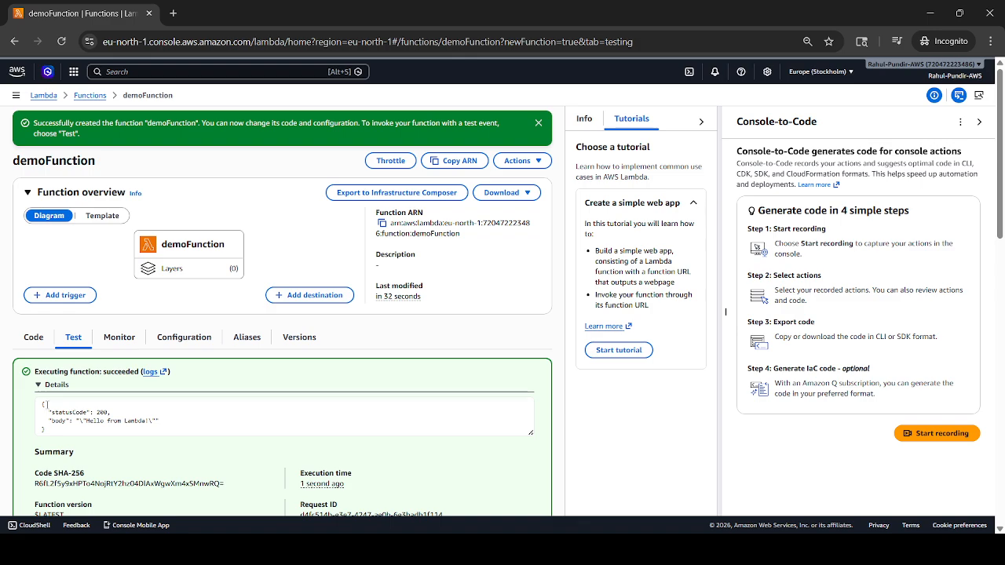
drag(43, 403, 87, 431)
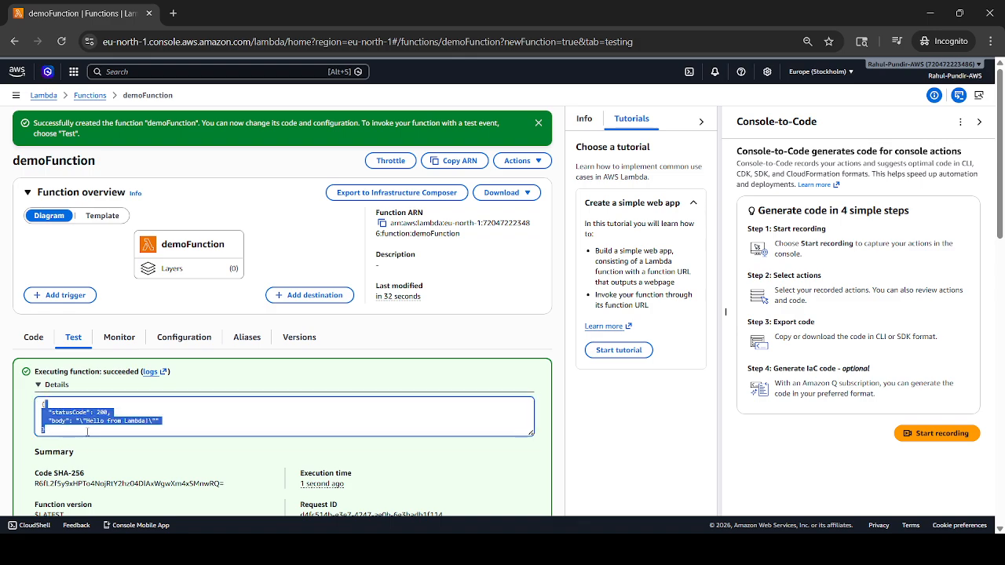
- Change the returned body text in lambda_function.py to 'Demo for aws lambda function!'
click(33, 336)
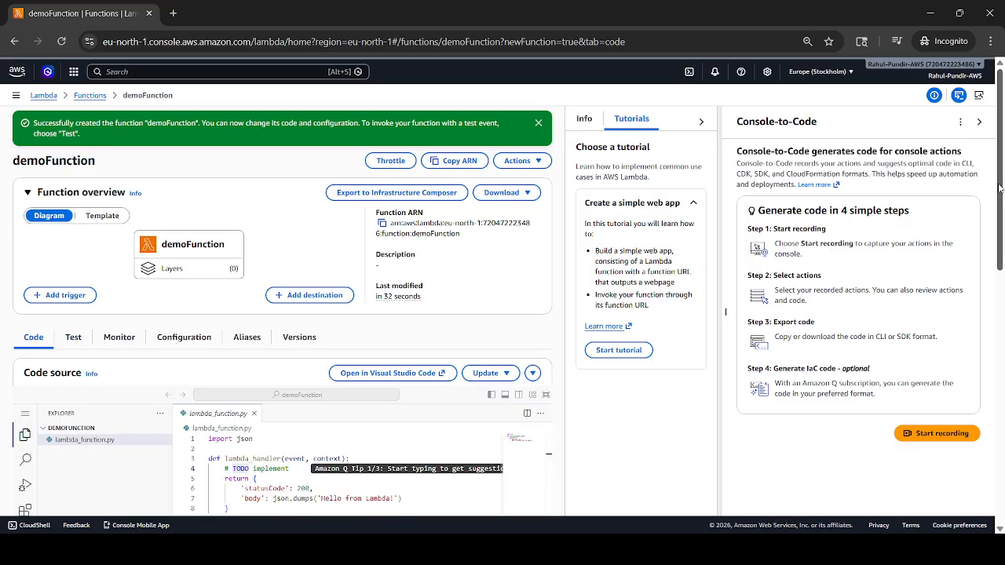
scroll(998, 189, down, 2)
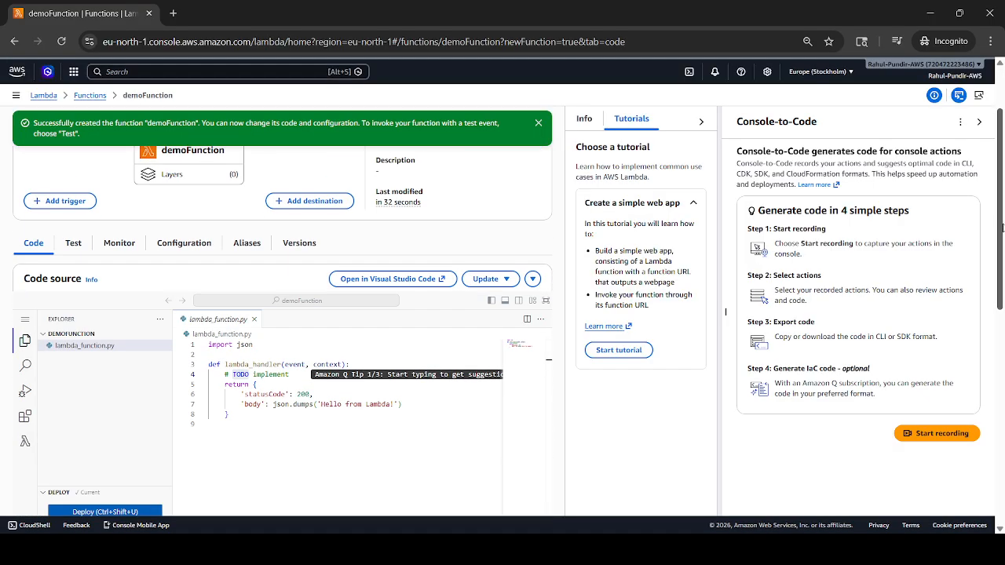
click(390, 401)
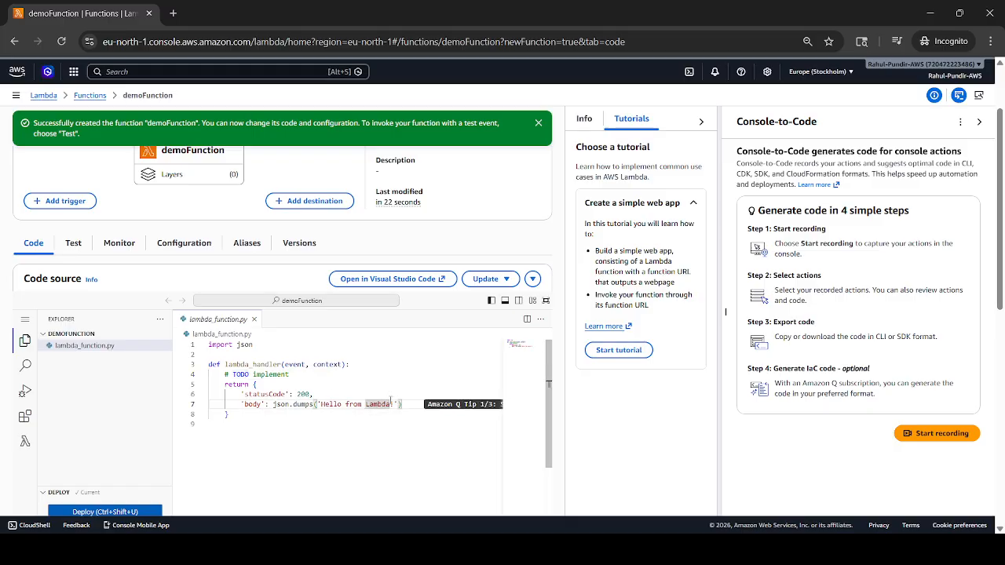
key(BackSpace)
key(BackSpace)
key(BackSpace)
key(BackSpace)
key(BackSpace)
key(BackSpace)
key(BackSpace)
key(BackSpace)
key(BackSpace)
key(BackSpace)
key(BackSpace)
key(BackSpace)
key(BackSpace)
key(BackSpace)
key(BackSpace)
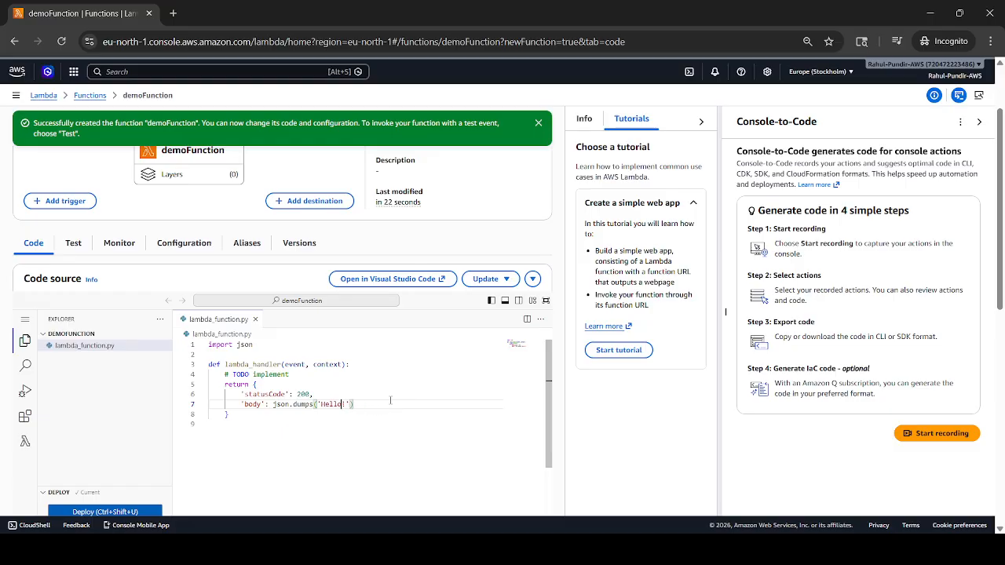
key(BackSpace)
key(BackSpace)
text(Demo for aws lambda function)
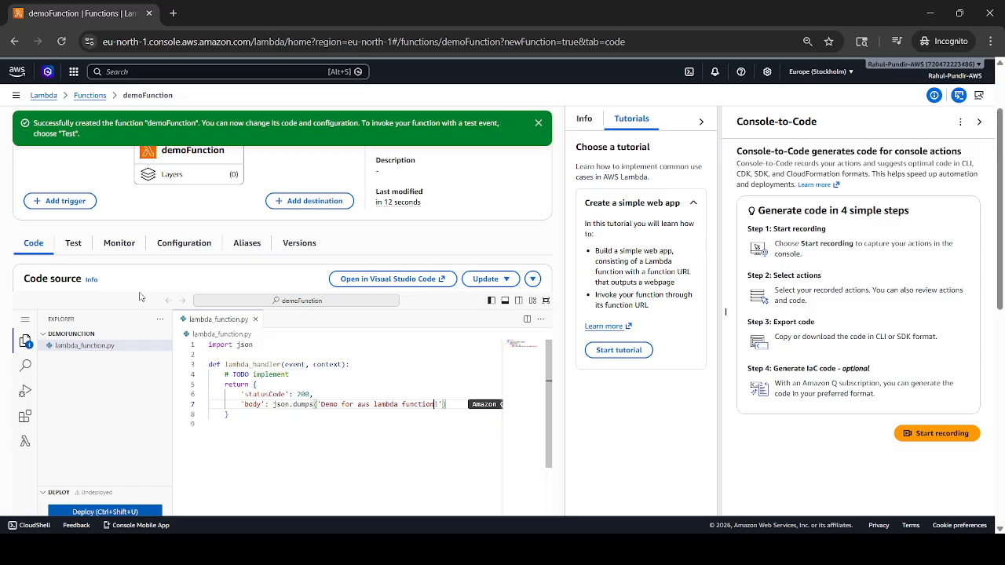
- Deploy the edited code of demoFunction and dismiss the success notification
scroll(133, 455, down, 1)
click(155, 453)
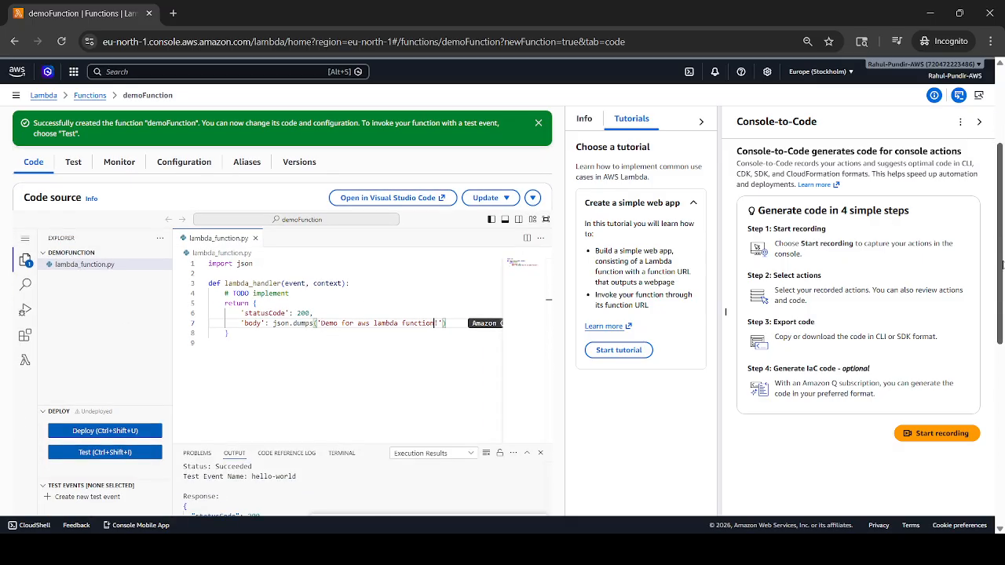
click(126, 431)
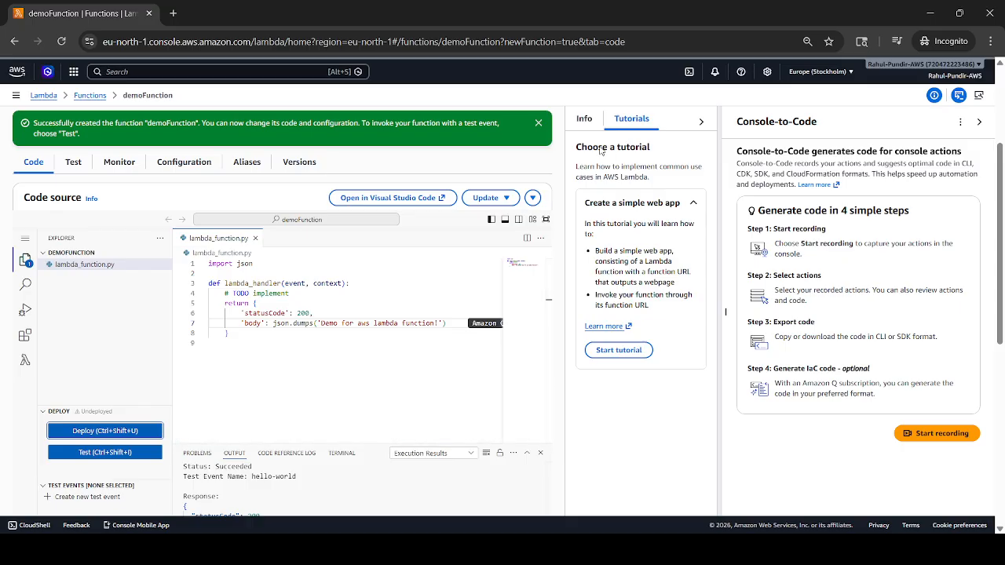
click(540, 124)
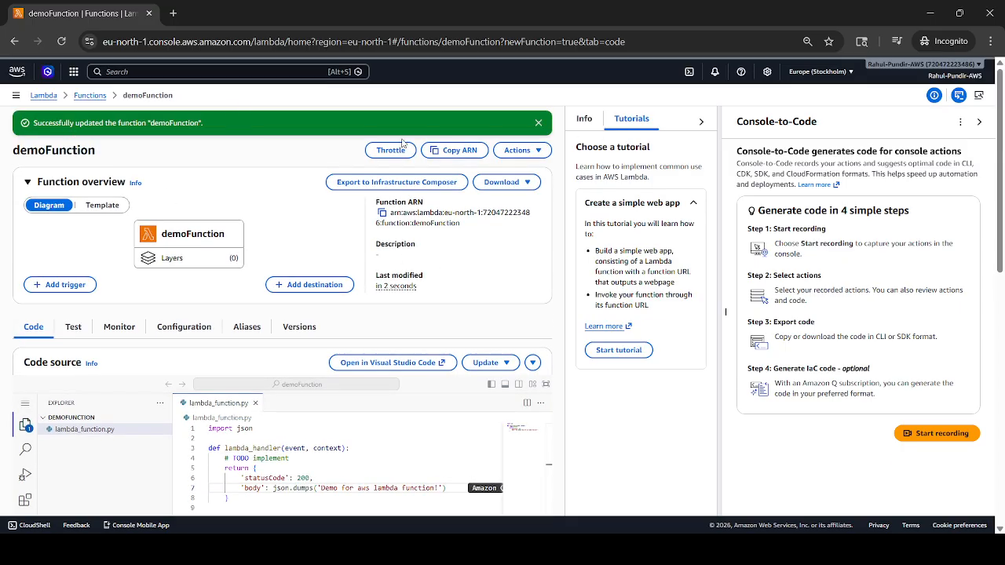
drag(998, 225, 998, 302)
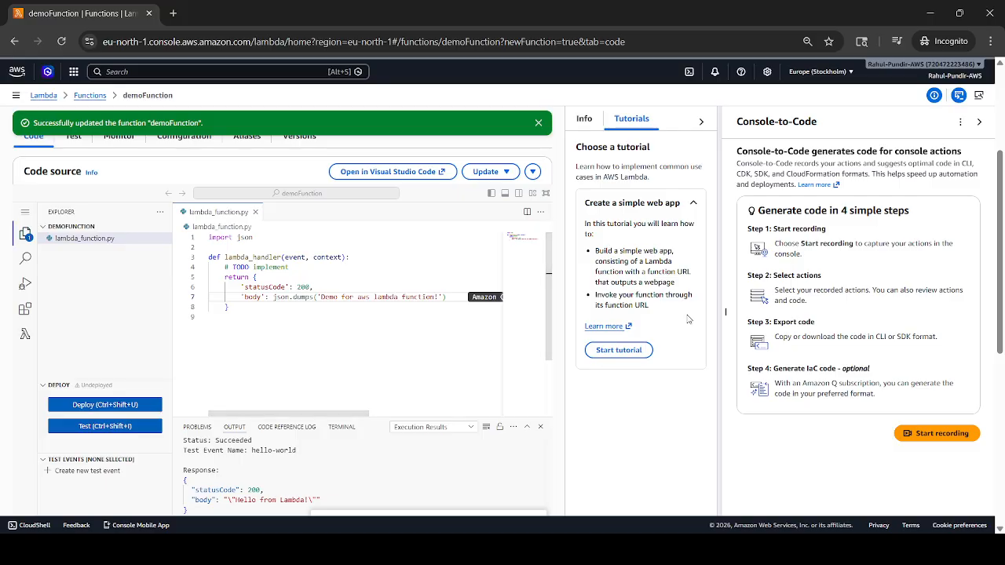
drag(1001, 278, 1001, 330)
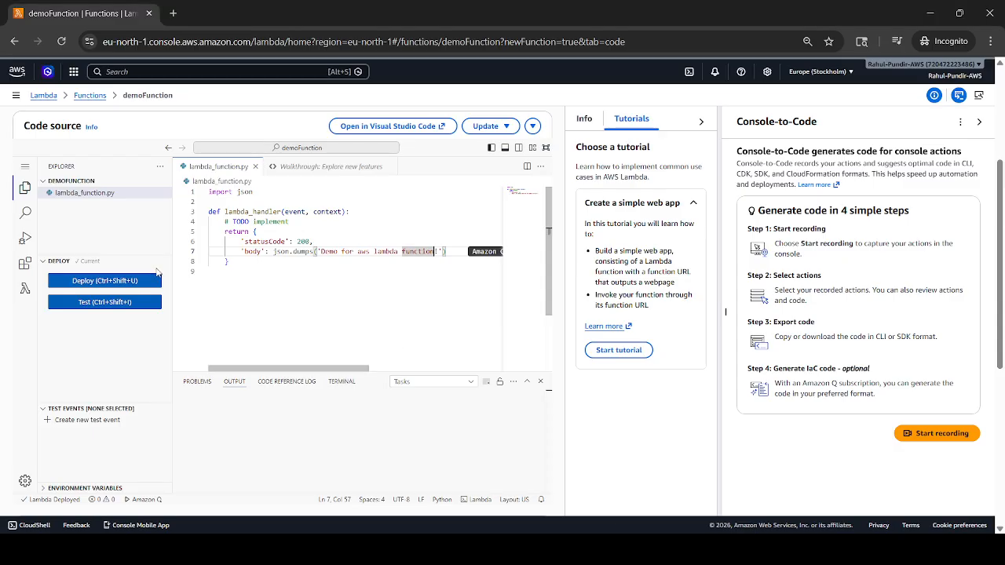
- Reopen demoFunction from the functions list, test the deployed code again and expand the execution details
click(119, 302)
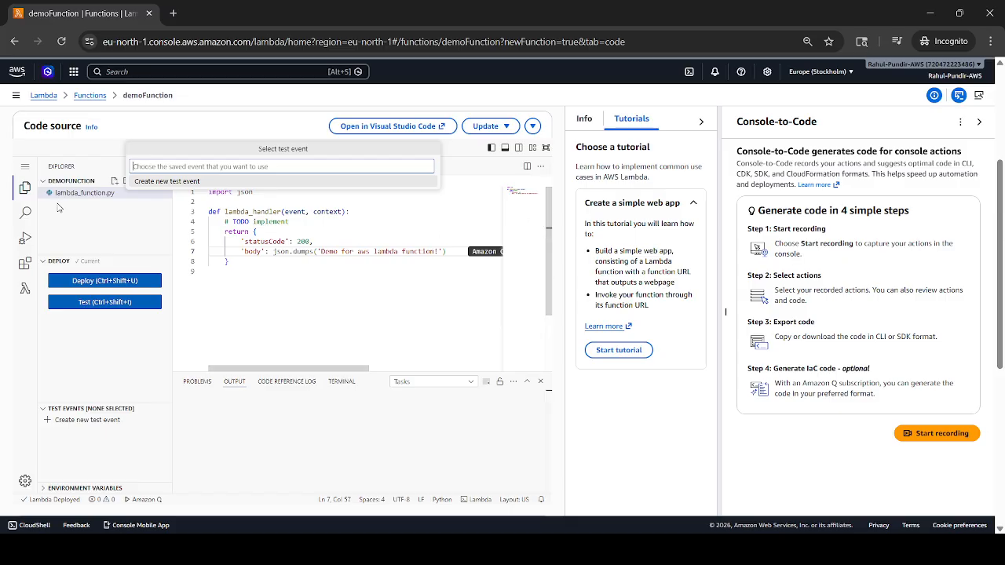
click(105, 98)
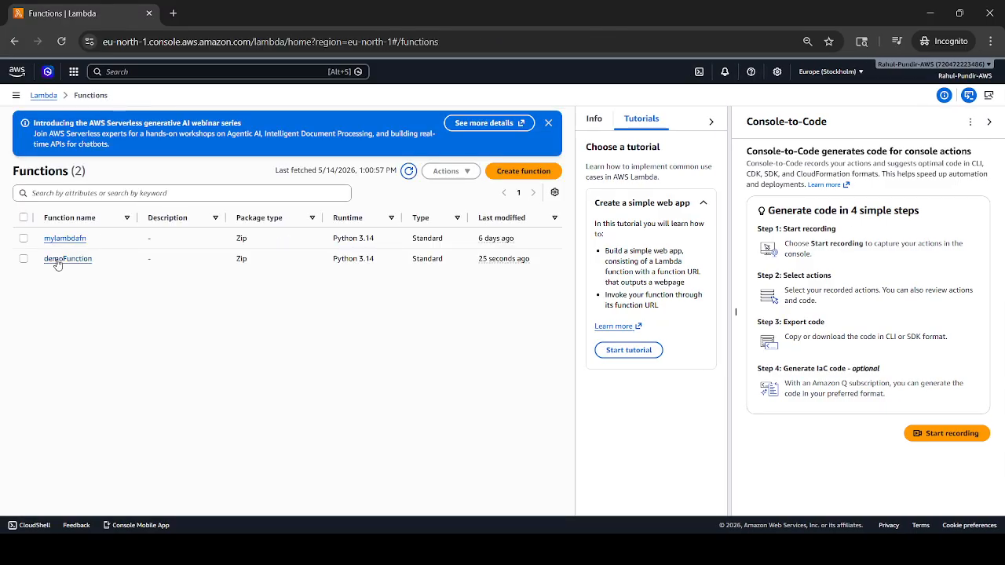
click(58, 260)
click(78, 300)
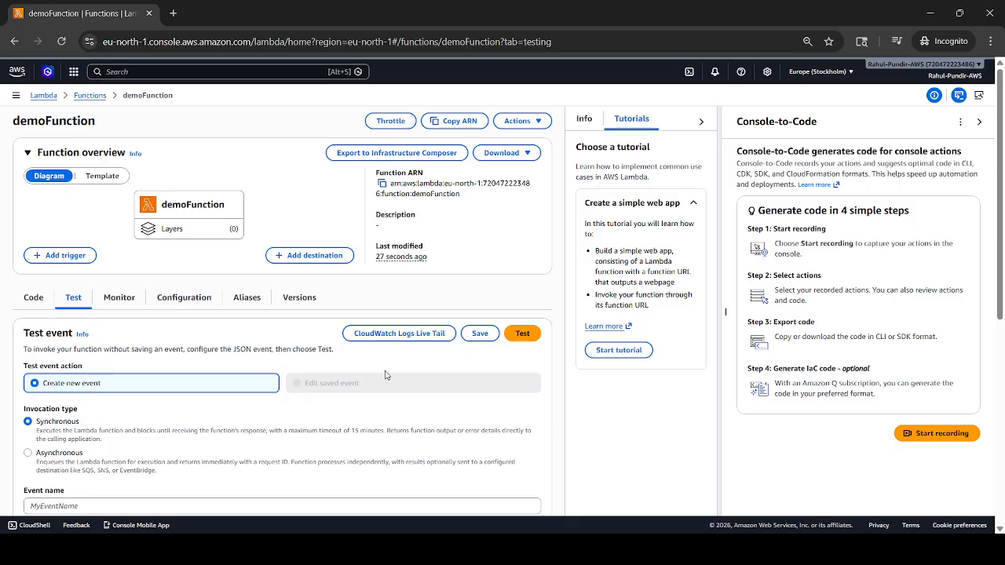
click(529, 334)
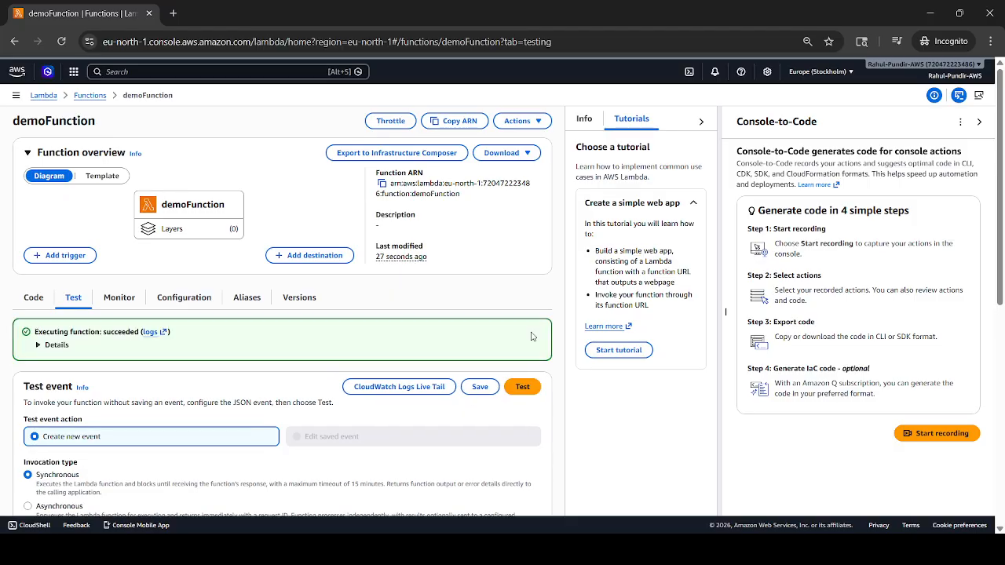
click(45, 345)
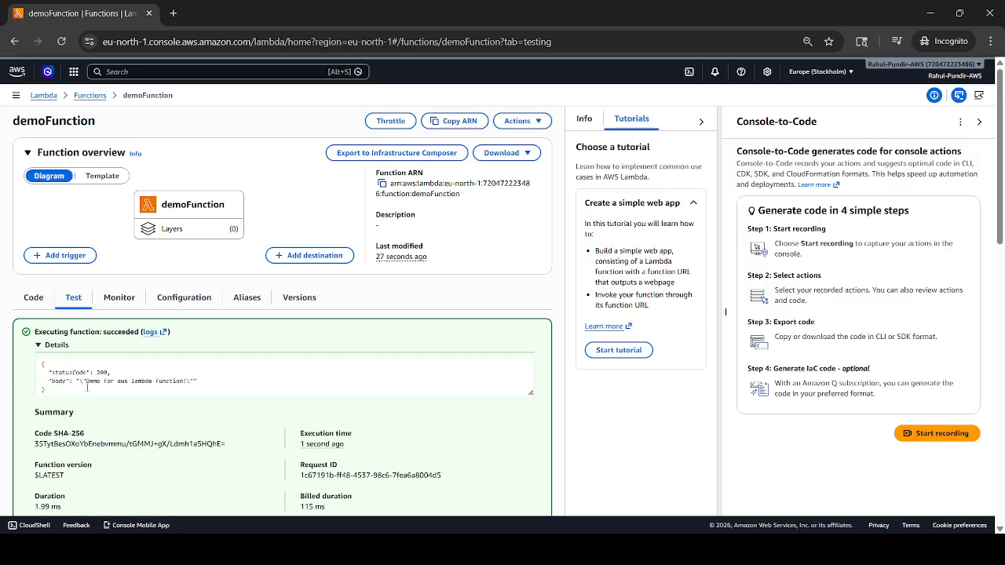
drag(89, 393, 153, 382)
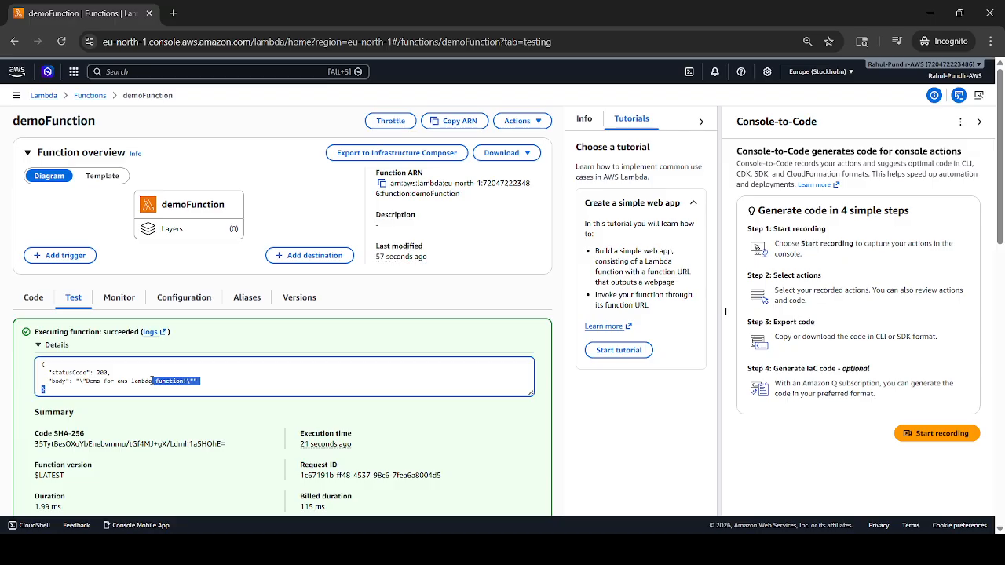
- View demoFunction's monitoring metrics and add an API Gateway trigger that creates a new HTTP API with Open security
click(109, 299)
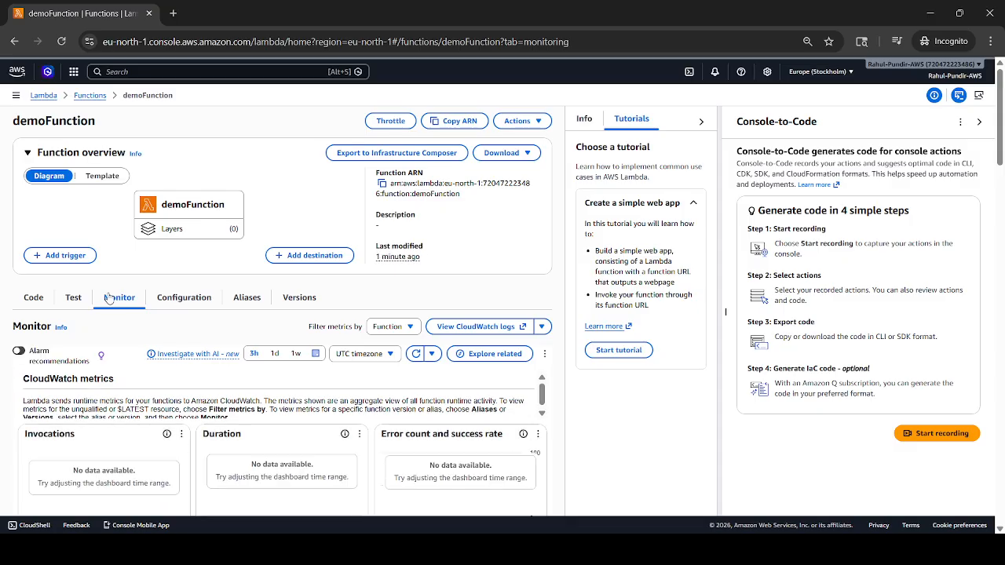
click(66, 259)
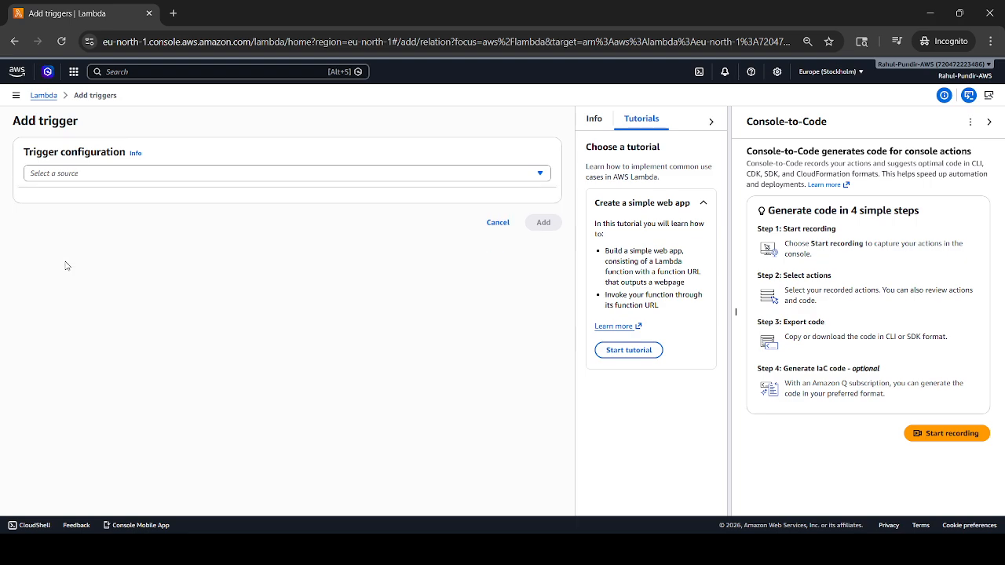
click(124, 174)
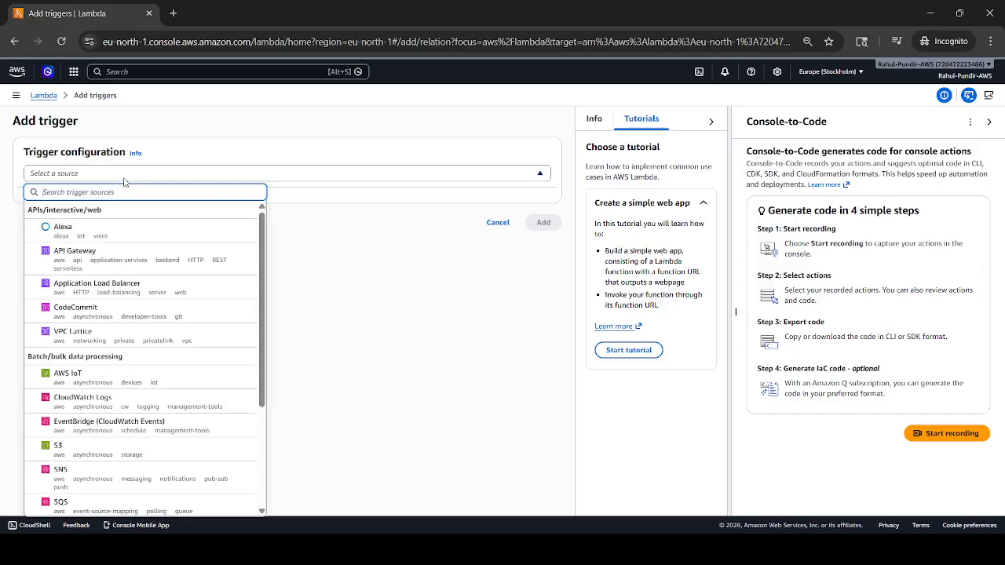
click(69, 255)
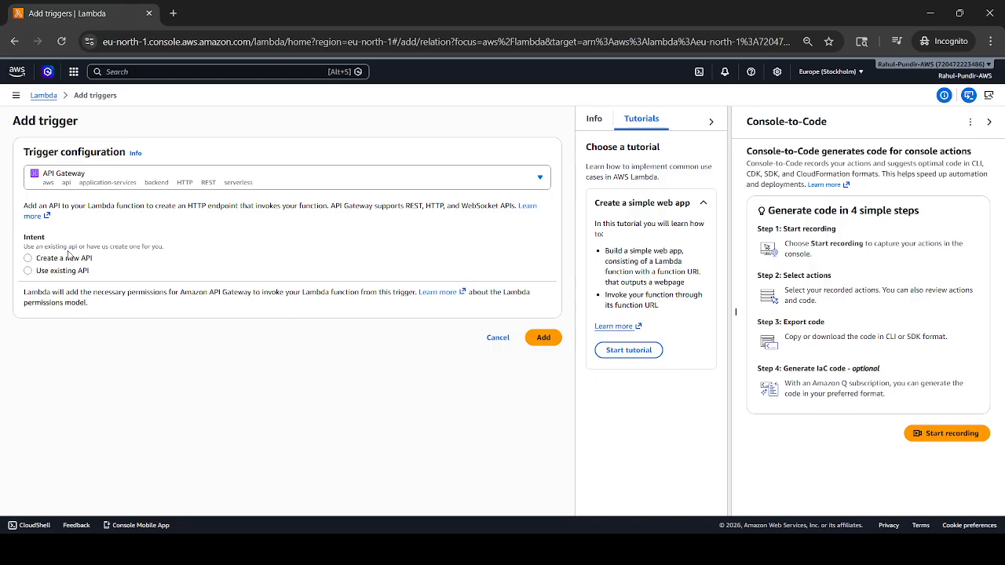
click(60, 260)
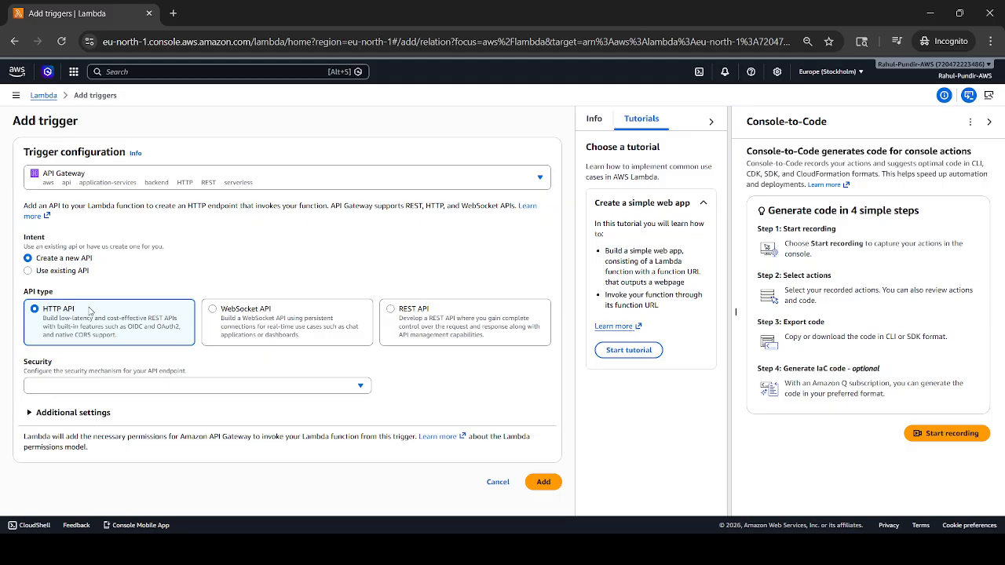
click(196, 385)
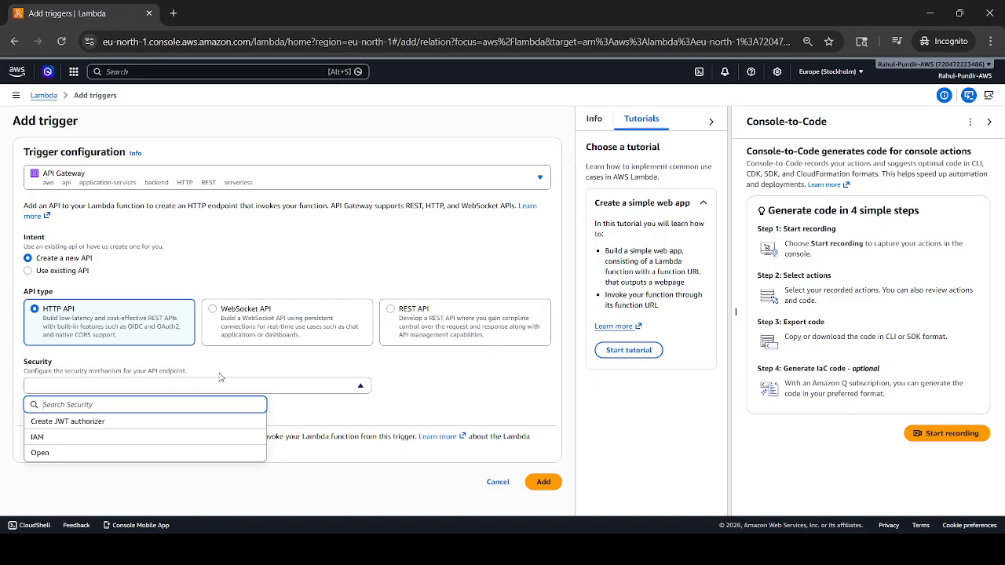
click(156, 451)
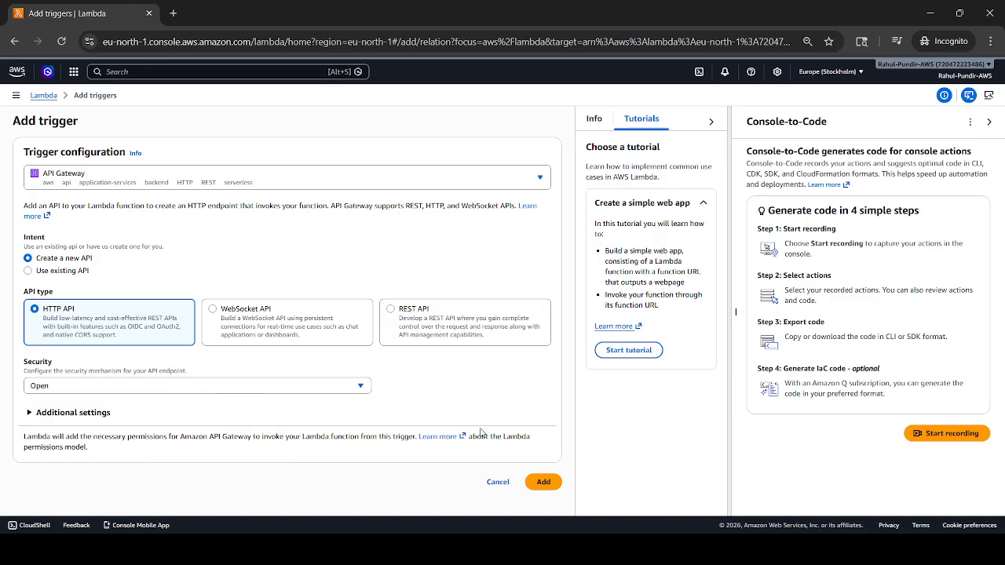
click(543, 481)
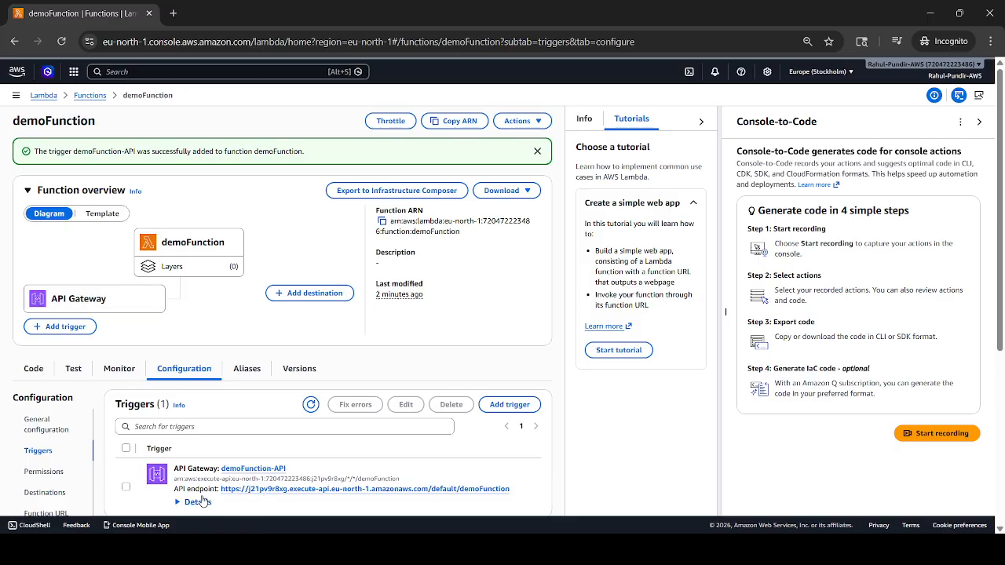
- Copy the API Gateway trigger's endpoint URL, load it in a new browser tab and highlight the returned text
click(243, 491)
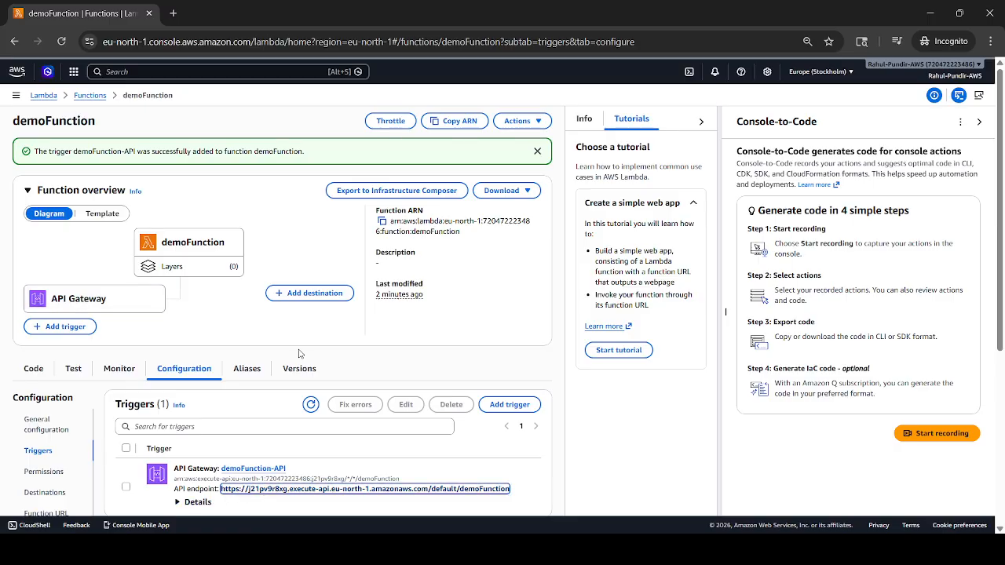
click(173, 13)
text(https://j21pv9r8xg.execute-api.eu-north-1.amazonaws.com/default/demoFunction)
key(Return)
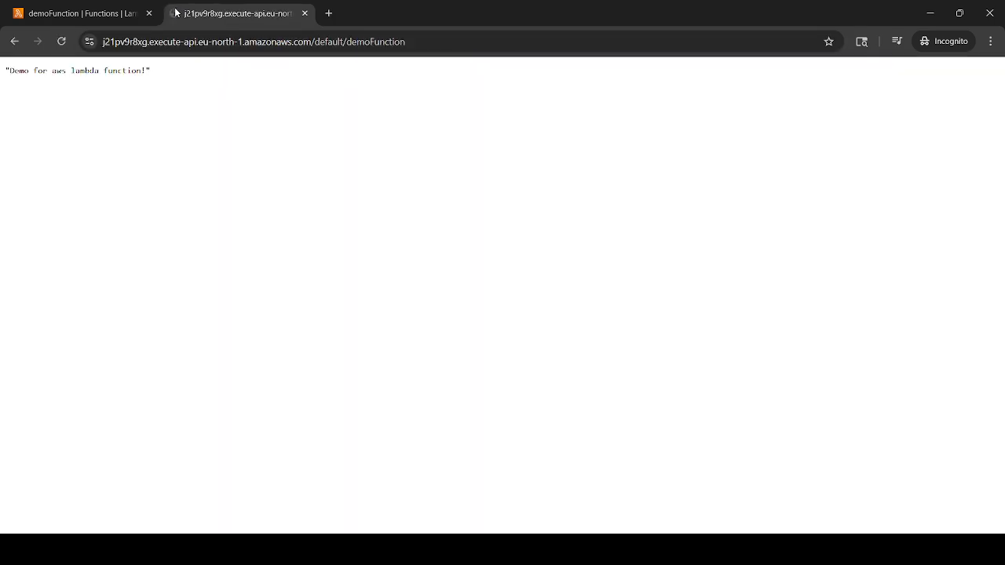
drag(150, 69, 3, 75)
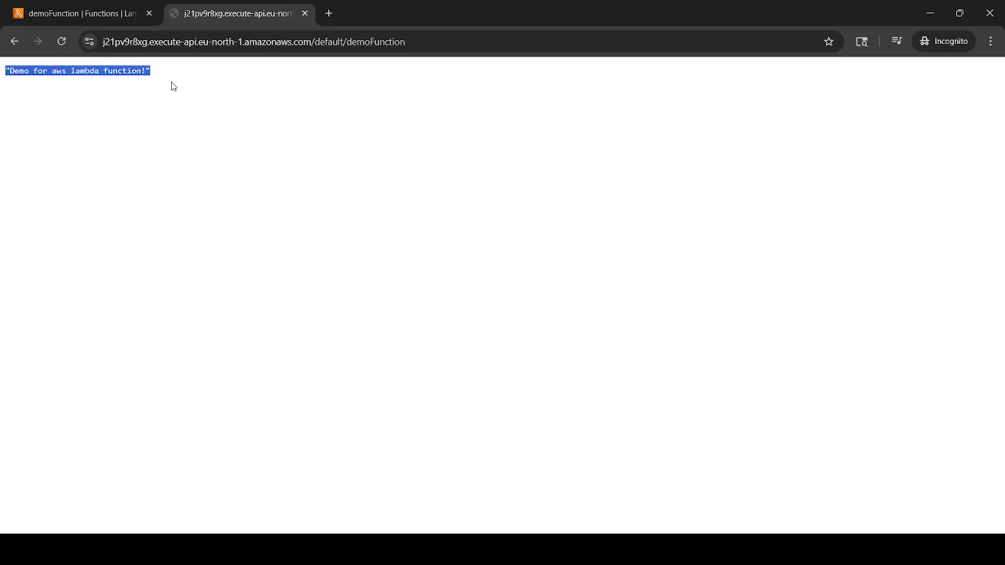